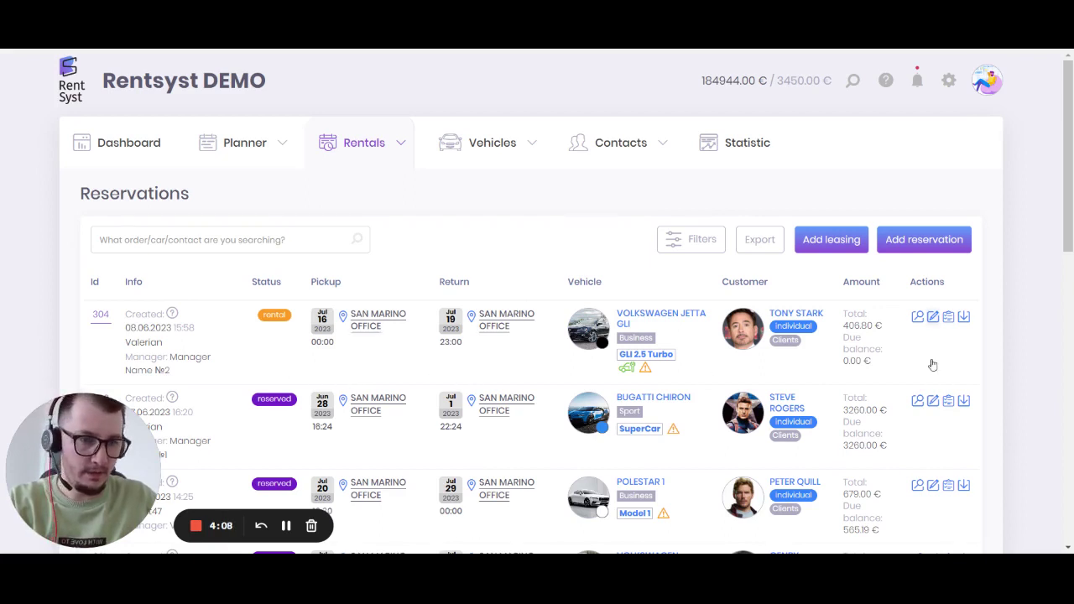
Open the San Marino Office reservation for the Volkswagen Jetta GLI for editing and check its rental period and due balance
{"action": "left_click_drag", "start_coordinate": [910, 282], "coordinate": [945, 283]}
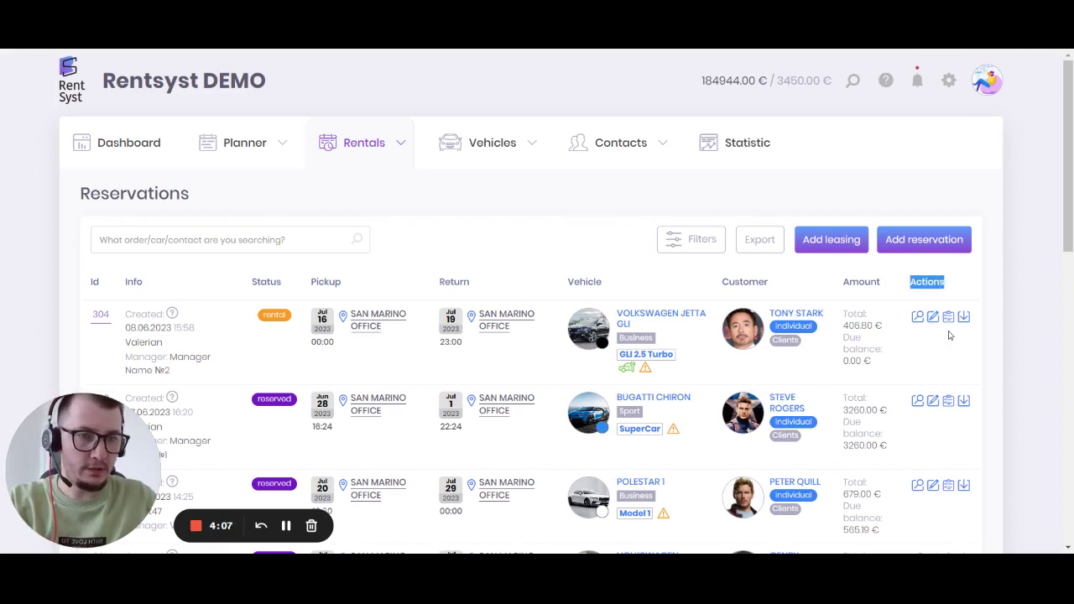
{"action": "left_click", "coordinate": [925, 371]}
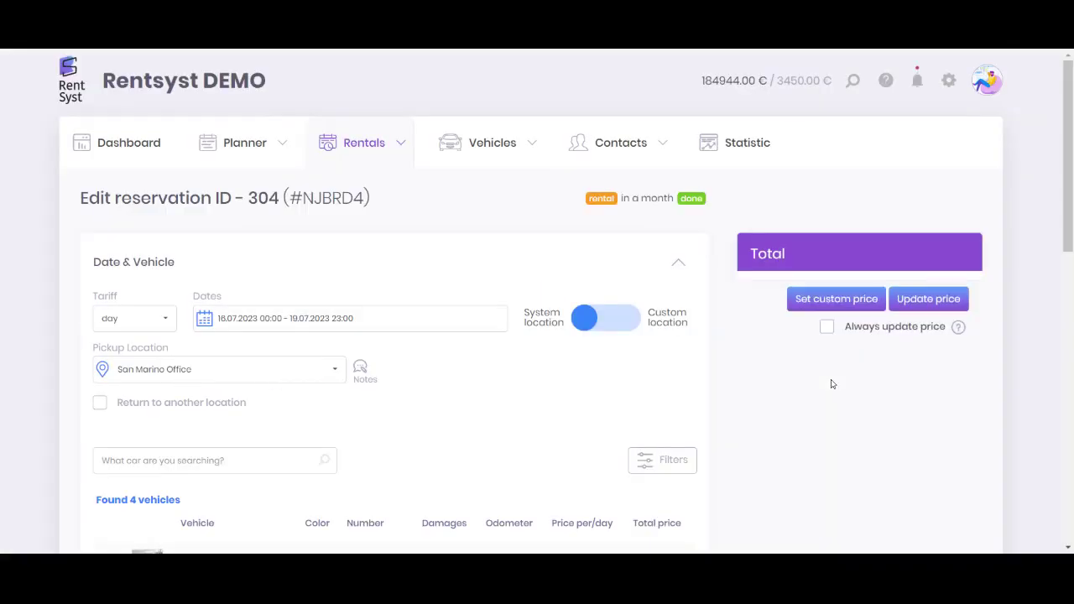
{"action": "left_click_drag", "start_coordinate": [933, 339], "coordinate": [973, 337]}
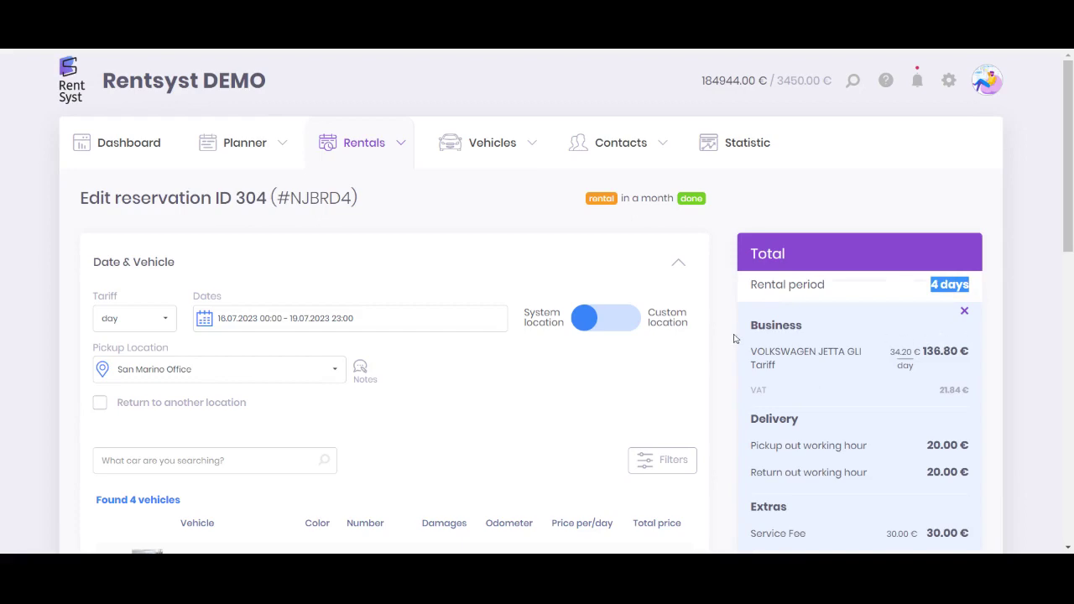
{"action": "scroll", "coordinate": [818, 314], "scroll_direction": "down", "scroll_amount": 2}
{"action": "scroll", "coordinate": [818, 312], "scroll_direction": "down", "scroll_amount": 3}
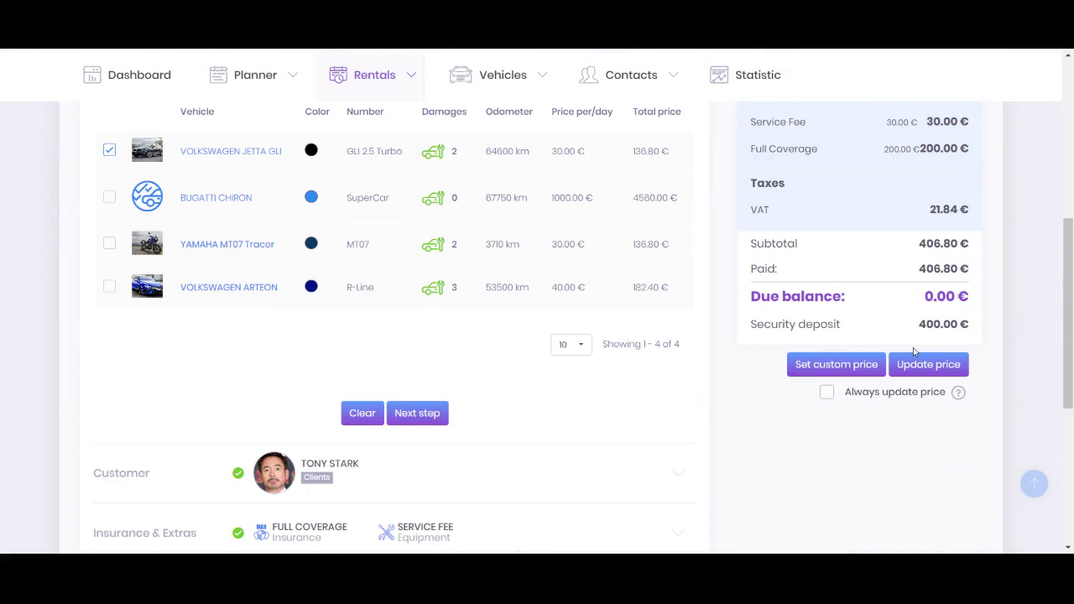
{"action": "left_click_drag", "start_coordinate": [919, 345], "coordinate": [974, 347]}
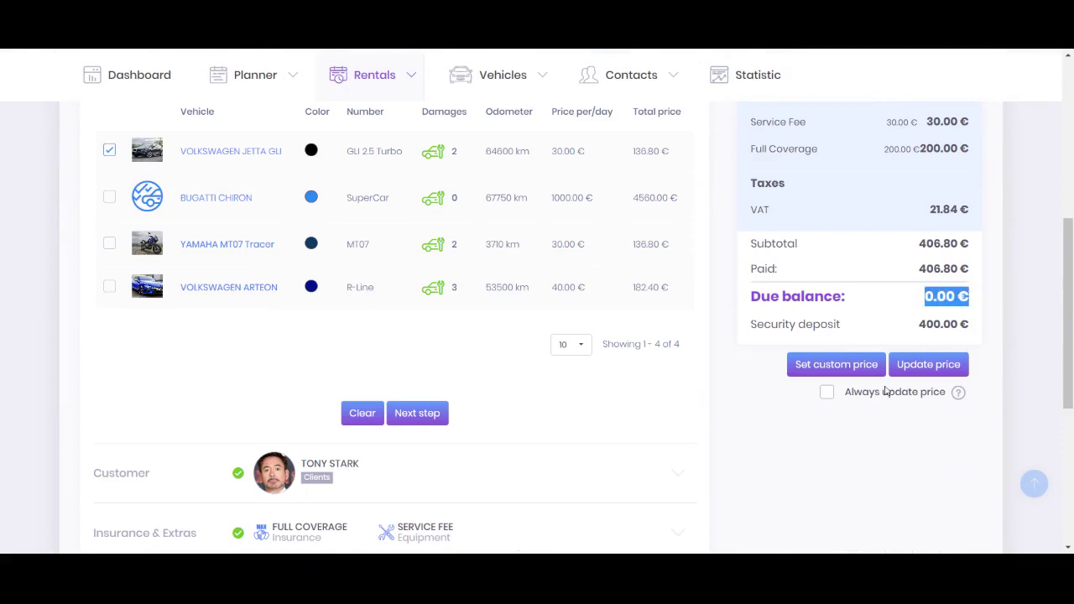
Expand the reservation's payments section and compare the recorded payment and deposit with the totals breakdown
{"action": "scroll", "coordinate": [353, 356], "scroll_direction": "down", "scroll_amount": 2}
{"action": "left_click", "coordinate": [529, 394]}
{"action": "scroll", "coordinate": [495, 386], "scroll_direction": "up", "scroll_amount": 3}
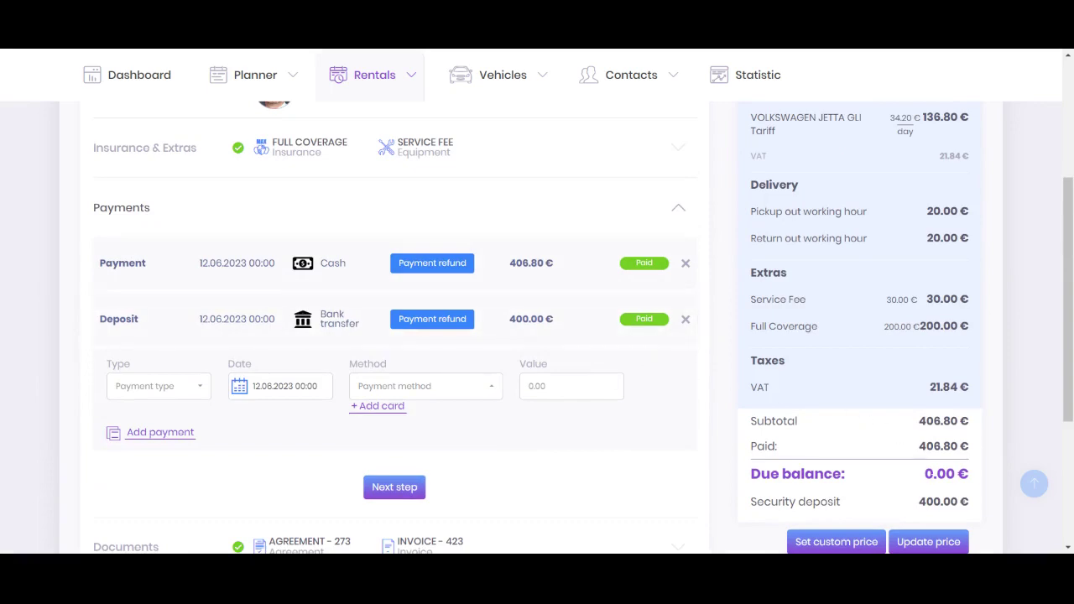
{"action": "left_click_drag", "start_coordinate": [924, 474], "coordinate": [978, 521]}
{"action": "scroll", "coordinate": [978, 521], "scroll_direction": "up", "scroll_amount": 6}
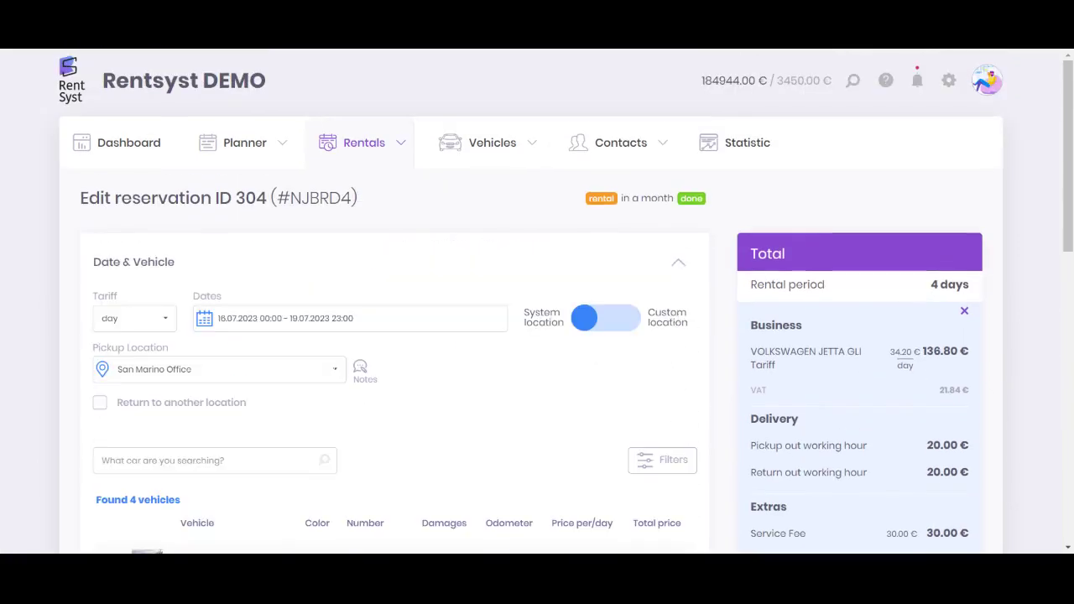
{"action": "scroll", "coordinate": [901, 337], "scroll_direction": "down", "scroll_amount": 3}
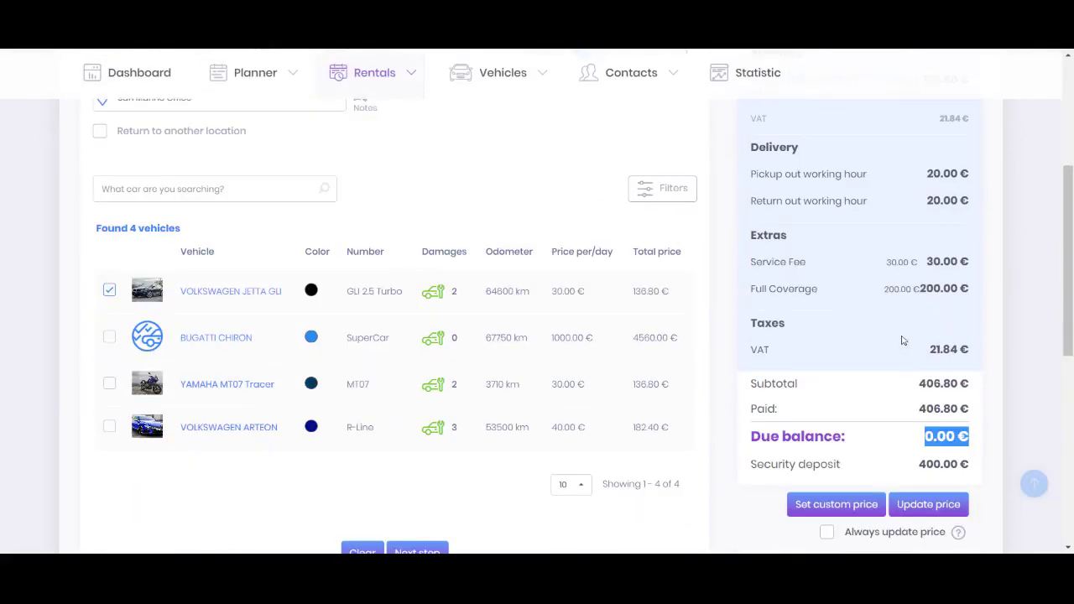
Change the rental dates to 16.07.2023 00:00 – 21.07.2023 23:00 and continue to the customer section
{"action": "scroll", "coordinate": [901, 337], "scroll_direction": "up", "scroll_amount": 3}
{"action": "left_click", "coordinate": [285, 318]}
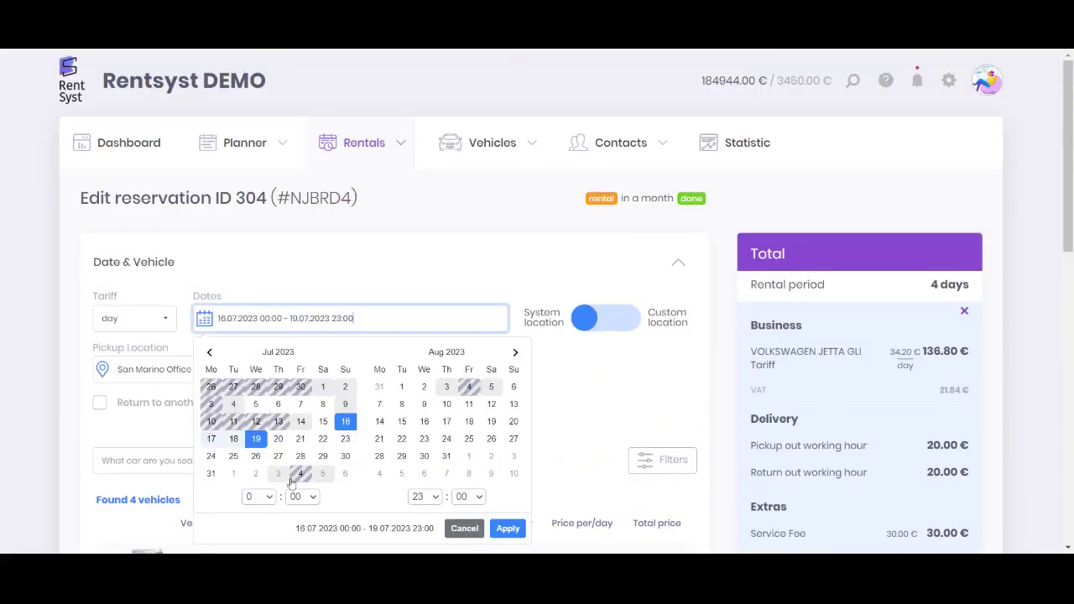
{"action": "left_click", "coordinate": [345, 421]}
{"action": "left_click", "coordinate": [300, 438]}
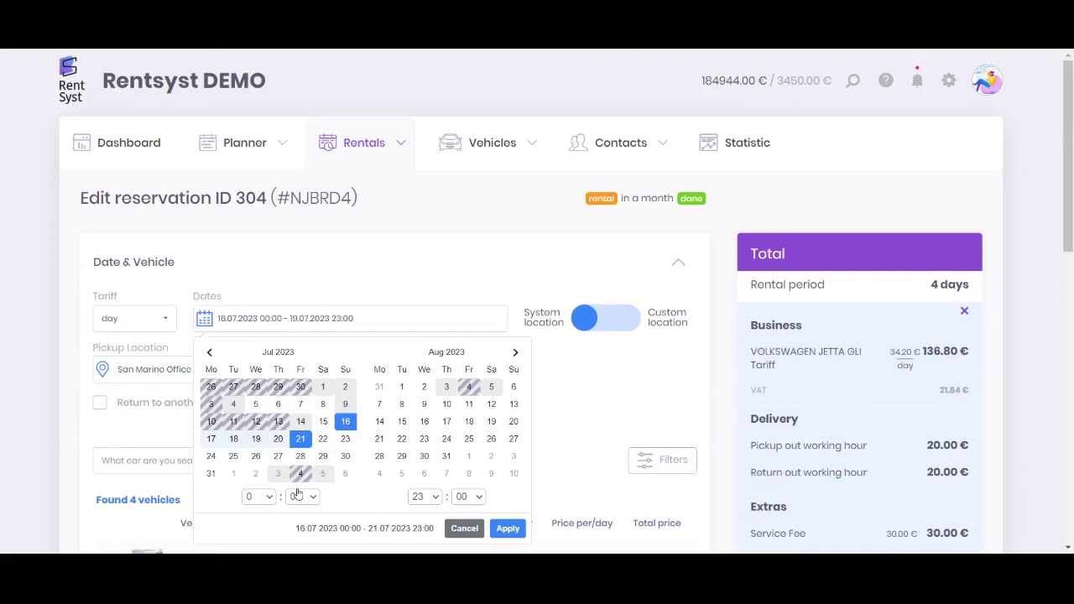
{"action": "left_click", "coordinate": [507, 528]}
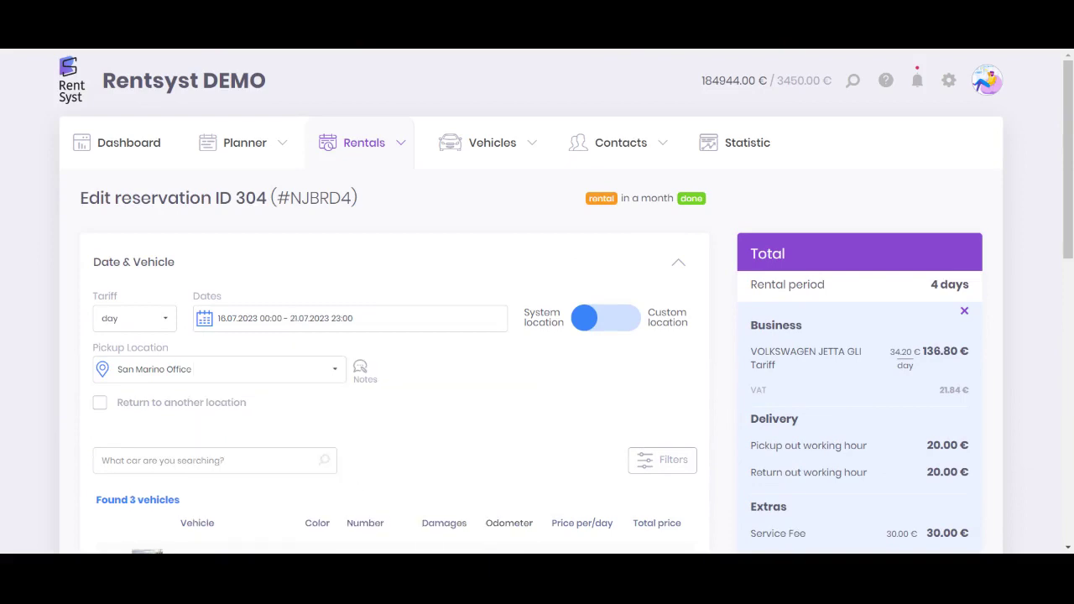
{"action": "scroll", "coordinate": [281, 284], "scroll_direction": "down", "scroll_amount": 1}
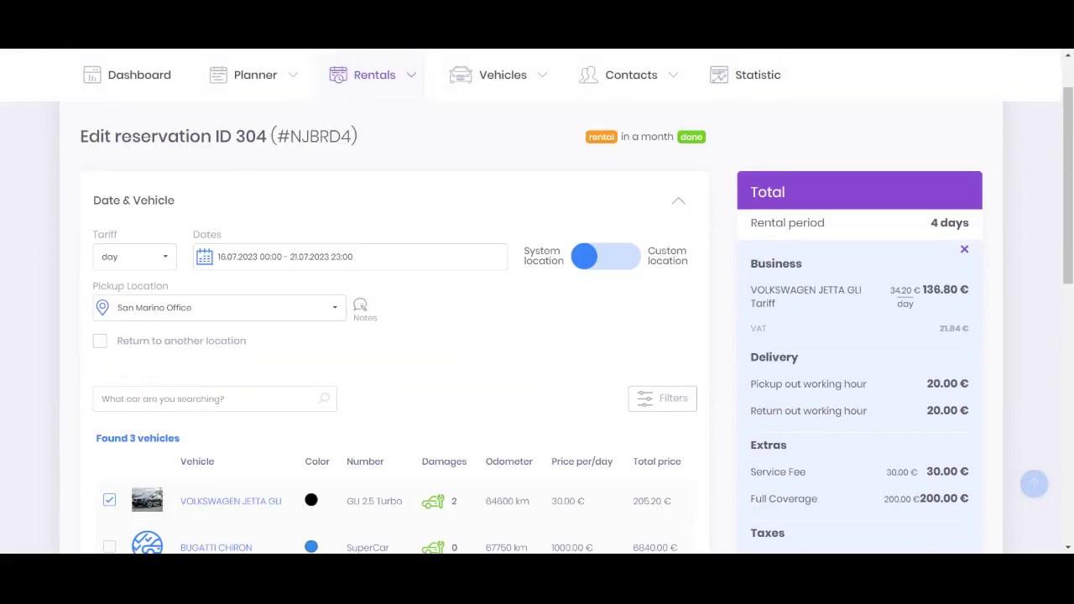
{"action": "scroll", "coordinate": [420, 352], "scroll_direction": "down", "scroll_amount": 5}
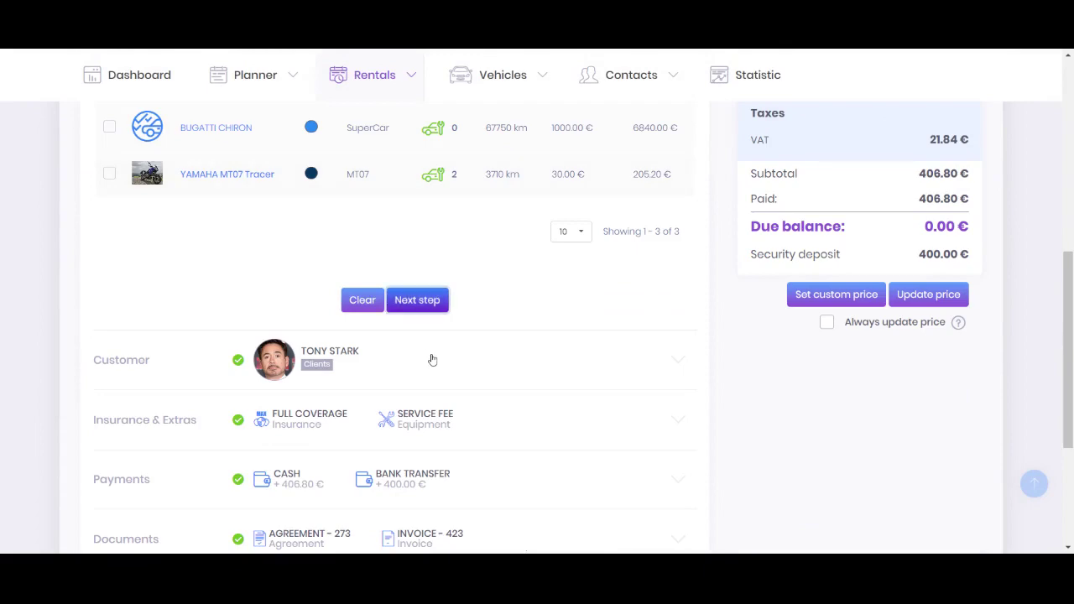
{"action": "scroll", "coordinate": [521, 356], "scroll_direction": "down", "scroll_amount": 3}
{"action": "scroll", "coordinate": [588, 311], "scroll_direction": "up", "scroll_amount": 8}
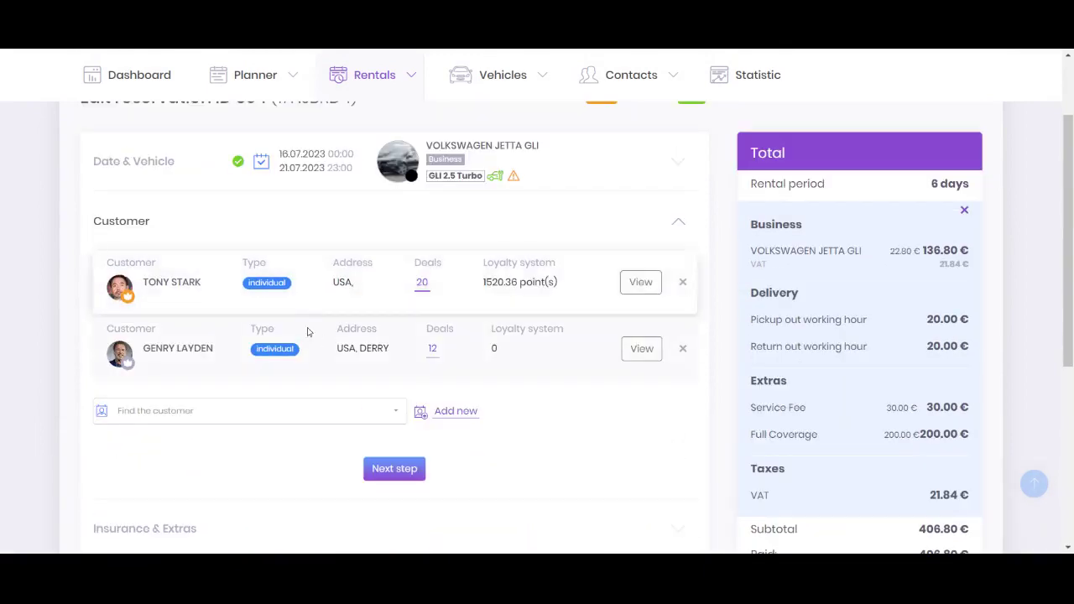
Check the rental period in the total, recalculate the reservation price for the new dates, and inspect the due balance
{"action": "scroll", "coordinate": [881, 294], "scroll_direction": "down", "scroll_amount": 2}
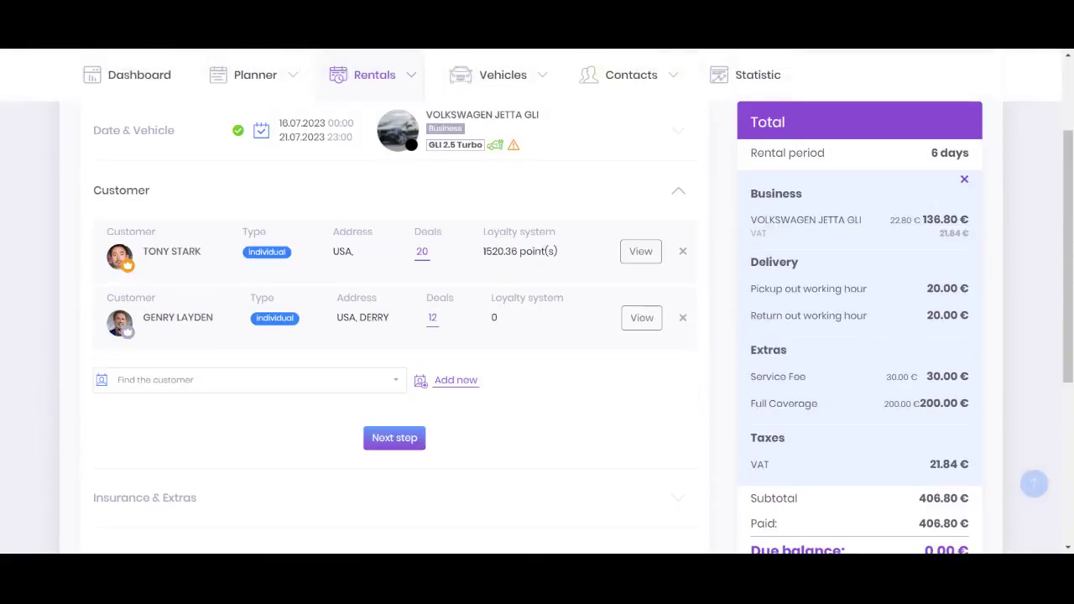
{"action": "left_click_drag", "start_coordinate": [932, 154], "coordinate": [970, 152]}
{"action": "left_click", "coordinate": [944, 201]}
{"action": "scroll", "coordinate": [972, 208], "scroll_direction": "down", "scroll_amount": 5}
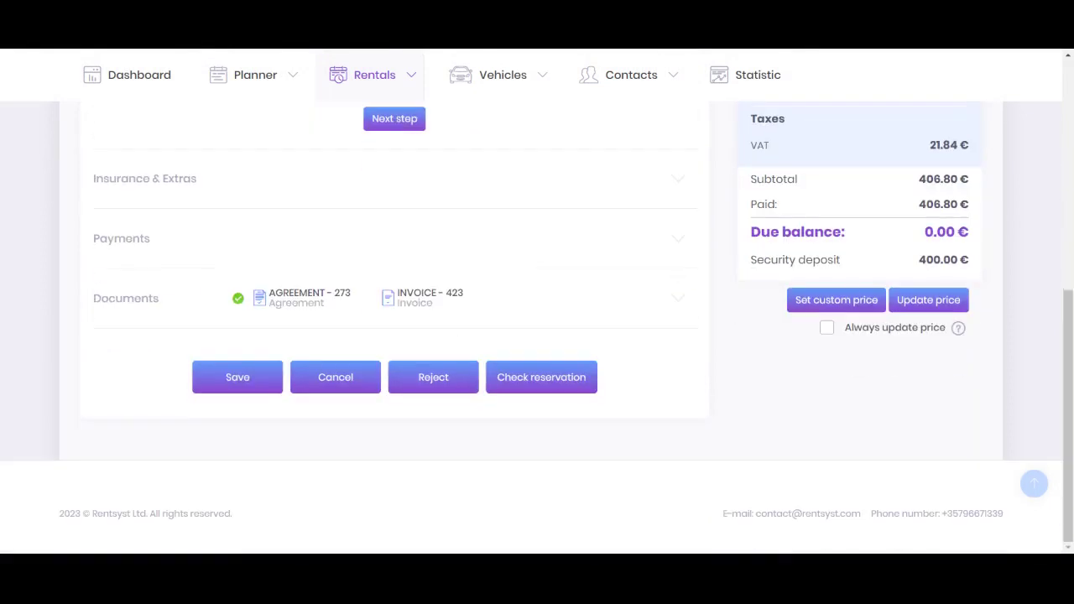
{"action": "left_click", "coordinate": [920, 304]}
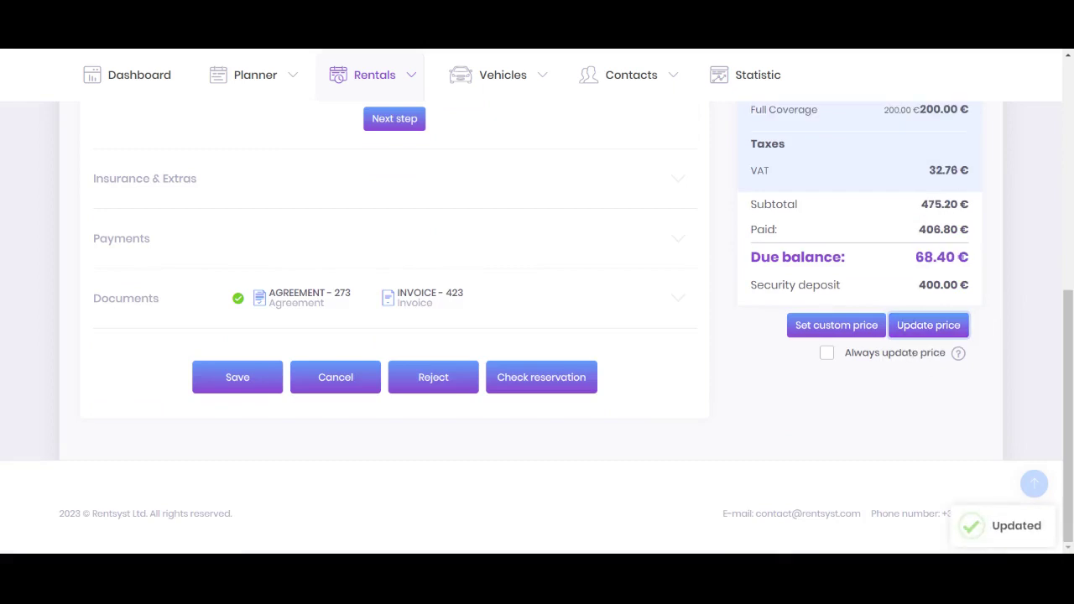
{"action": "left_click_drag", "start_coordinate": [915, 257], "coordinate": [970, 257]}
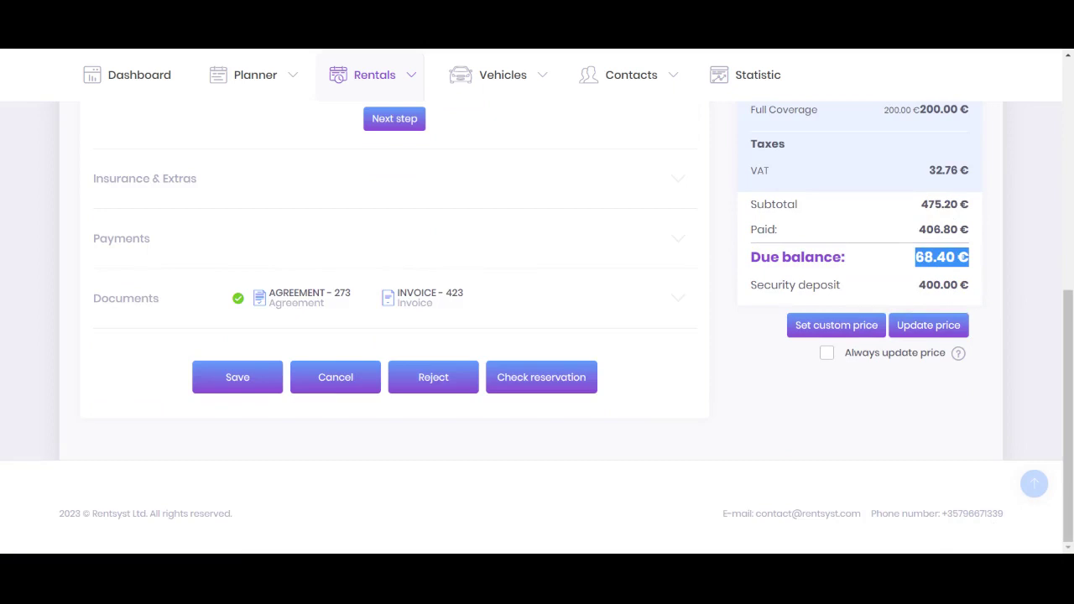
{"action": "left_click", "coordinate": [924, 329]}
Switch the Always update price option on and back off
{"action": "left_click", "coordinate": [826, 353]}
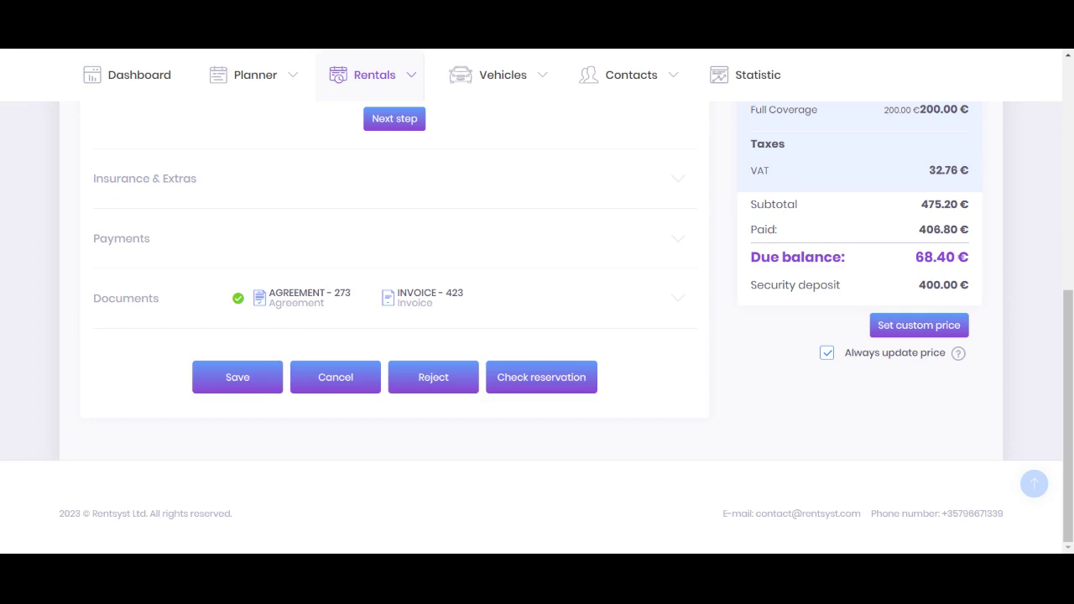
{"action": "left_click", "coordinate": [826, 353]}
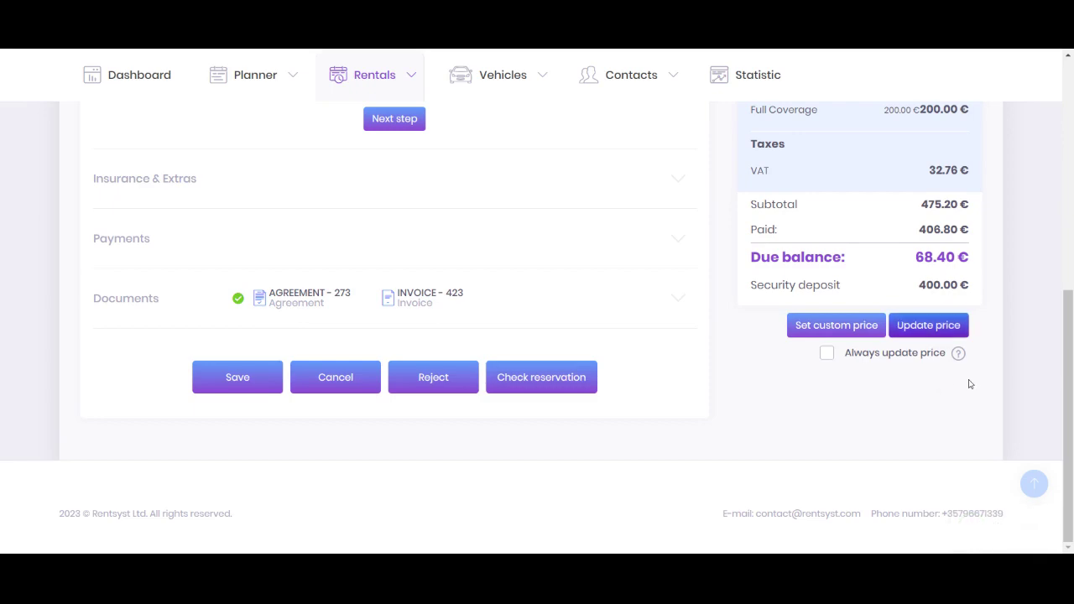
Review the vehicle price, extras and due balance in the recalculated total, and view the empty custom price form
{"action": "scroll", "coordinate": [835, 466], "scroll_direction": "up", "scroll_amount": 3}
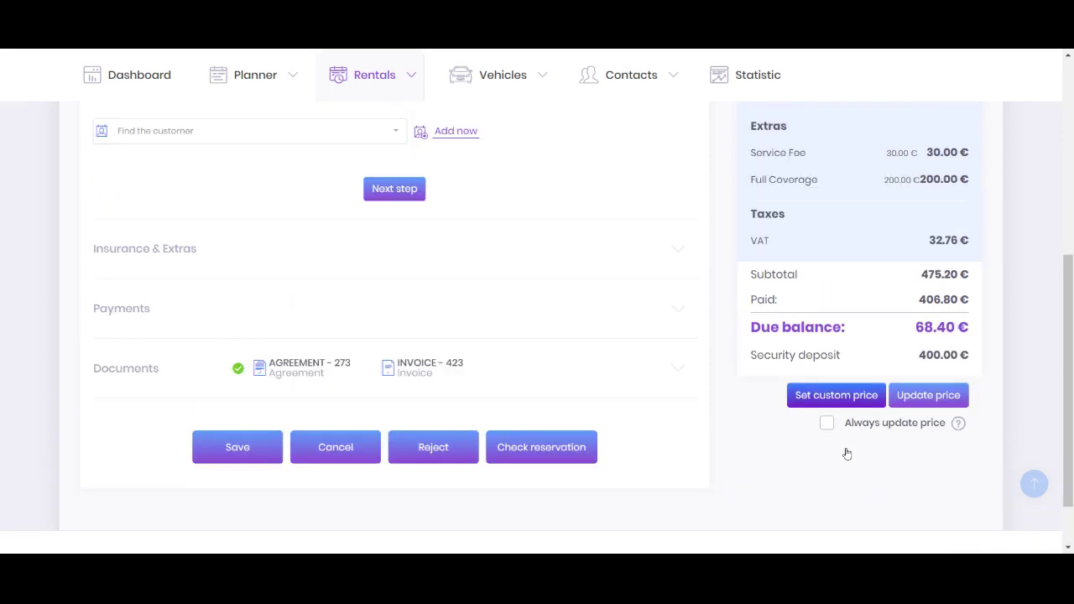
{"action": "scroll", "coordinate": [814, 460], "scroll_direction": "up", "scroll_amount": 2}
{"action": "left_click_drag", "start_coordinate": [921, 252], "coordinate": [970, 291]}
{"action": "left_click", "coordinate": [905, 302]}
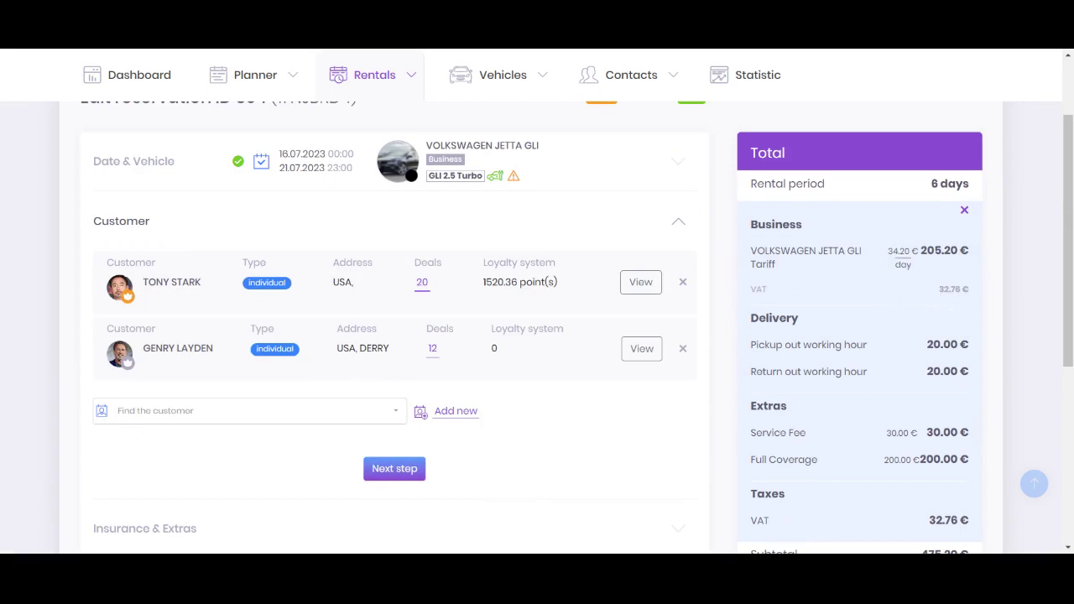
{"action": "scroll", "coordinate": [956, 300], "scroll_direction": "down", "scroll_amount": 4}
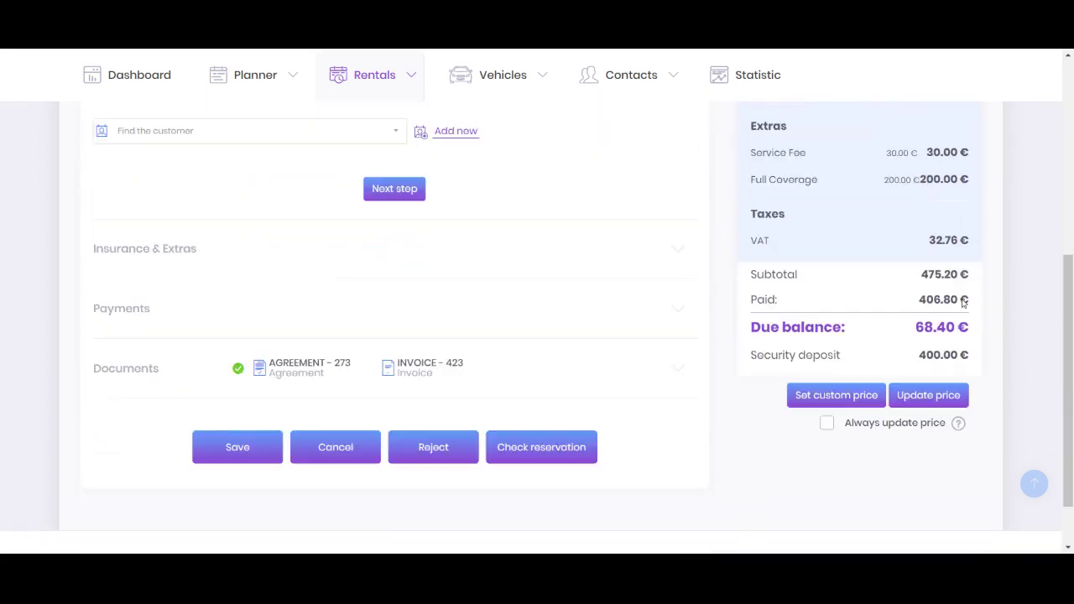
{"action": "left_click", "coordinate": [836, 395]}
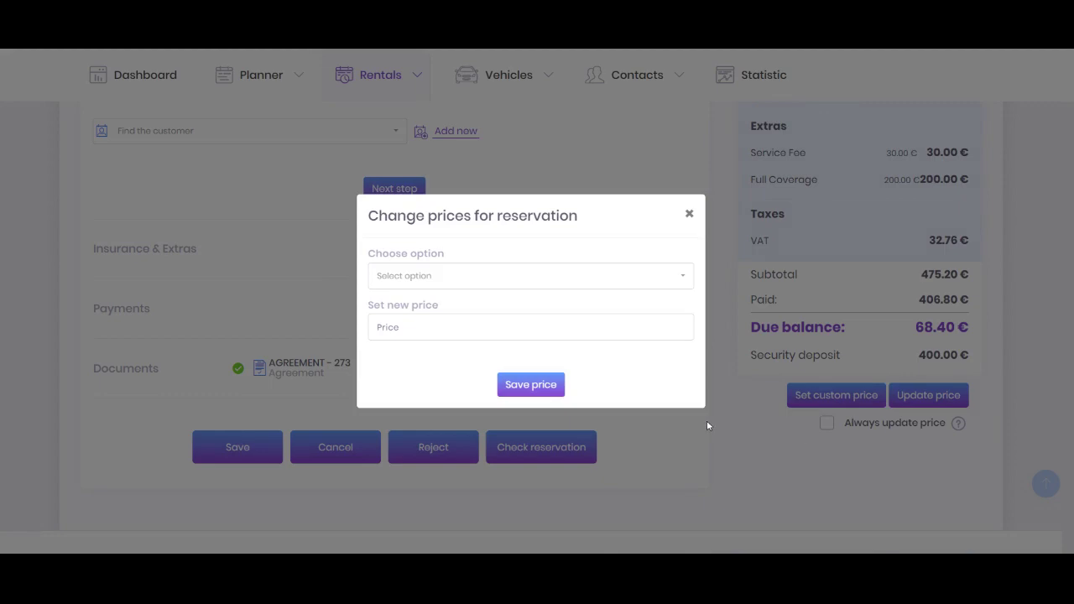
{"action": "left_click", "coordinate": [689, 214]}
{"action": "scroll", "coordinate": [825, 323], "scroll_direction": "up", "scroll_amount": 2}
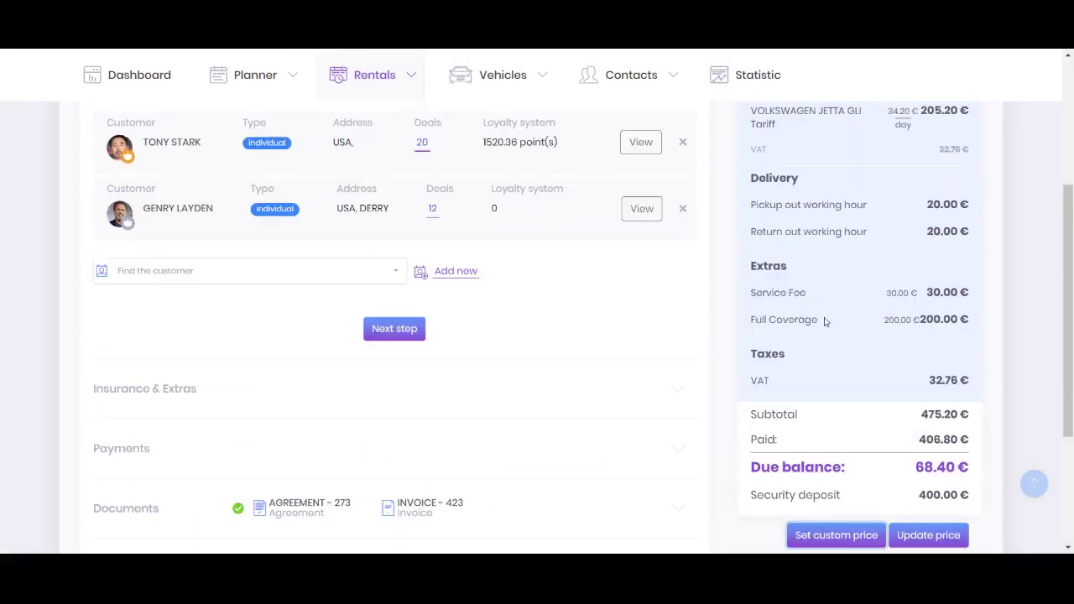
{"action": "scroll", "coordinate": [902, 288], "scroll_direction": "up", "scroll_amount": 2}
{"action": "left_click_drag", "start_coordinate": [920, 251], "coordinate": [971, 286]}
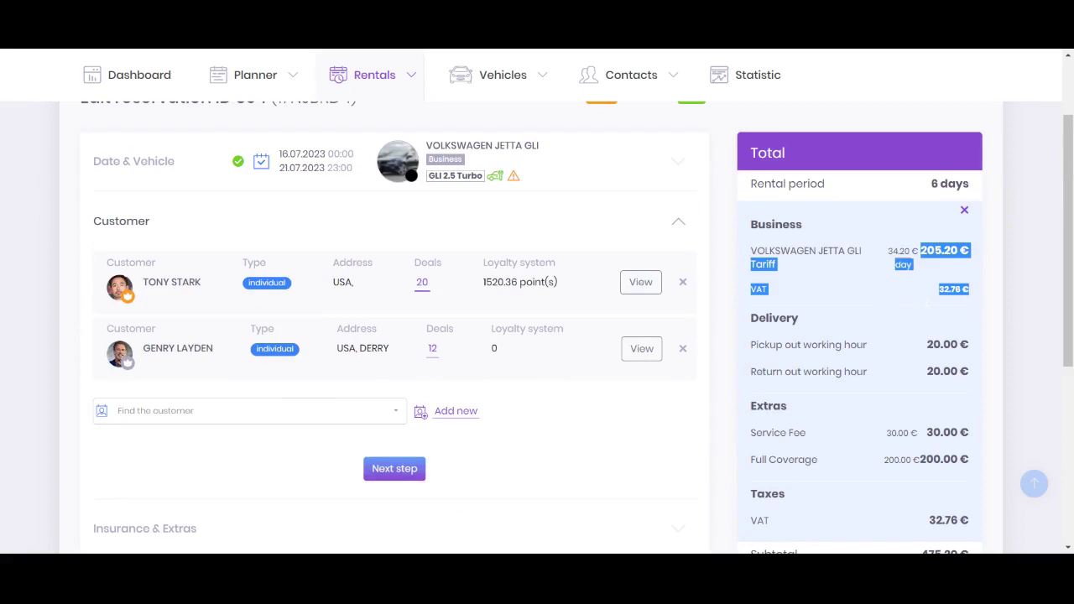
{"action": "scroll", "coordinate": [954, 312], "scroll_direction": "down", "scroll_amount": 4}
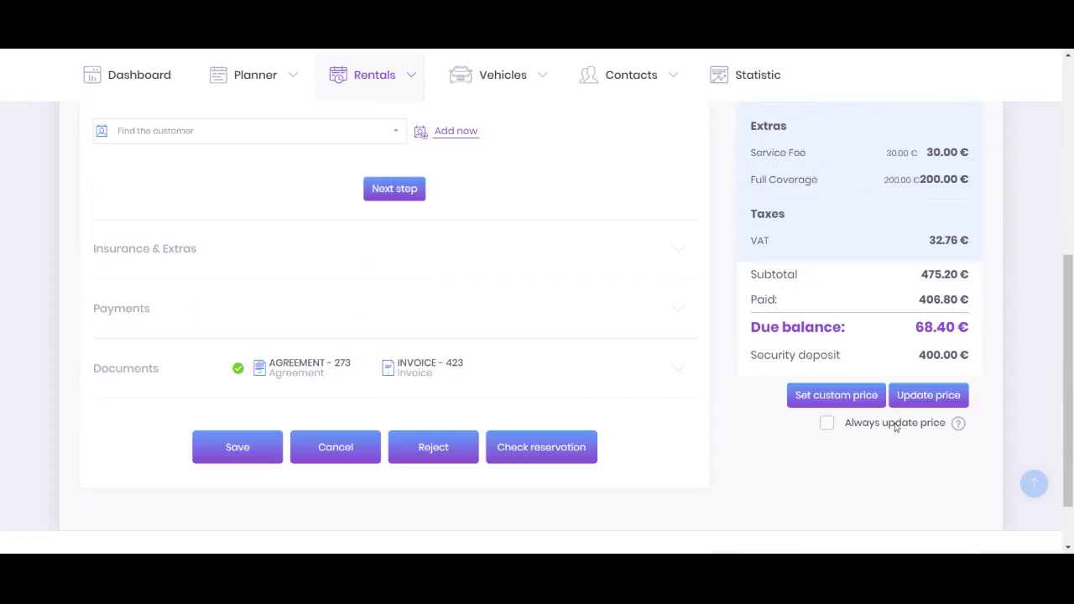
Set a custom vehicle price of 200 € for the reservation
{"action": "left_click", "coordinate": [843, 398]}
{"action": "left_click", "coordinate": [408, 279]}
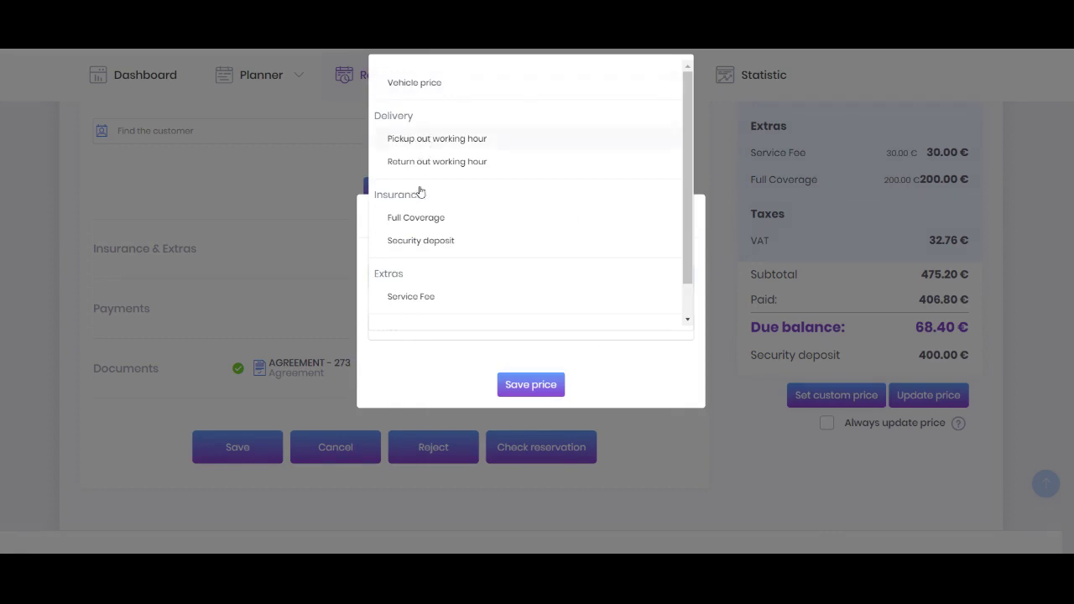
{"action": "double_click", "coordinate": [403, 117]}
{"action": "left_click", "coordinate": [427, 422]}
{"action": "left_click", "coordinate": [433, 282]}
{"action": "left_click", "coordinate": [417, 82]}
{"action": "left_click", "coordinate": [422, 336]}
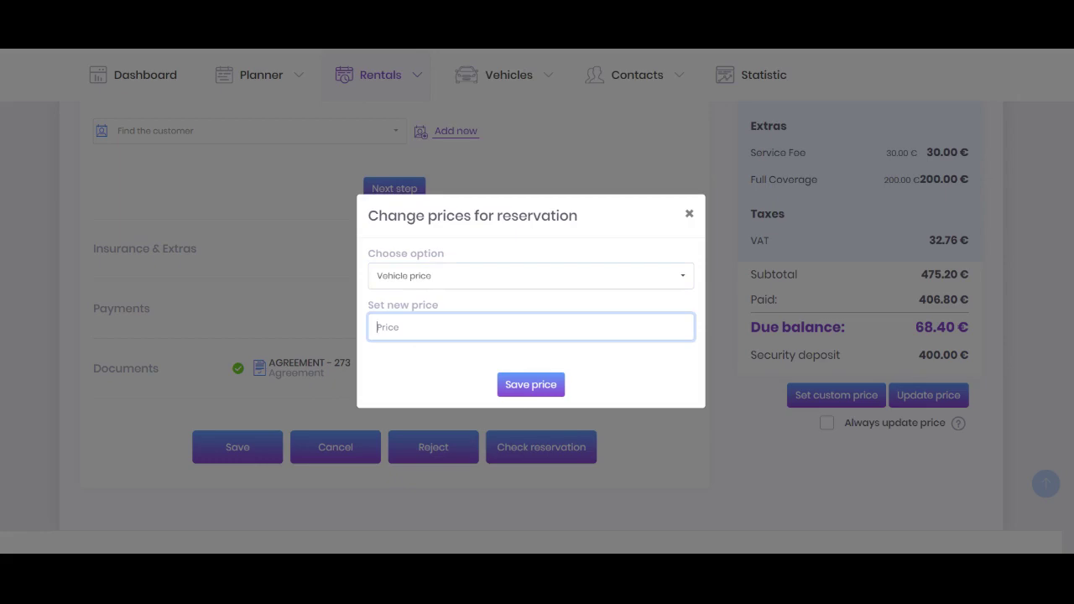
{"action": "type", "text": "200"}
{"action": "key", "text": "Tab"}
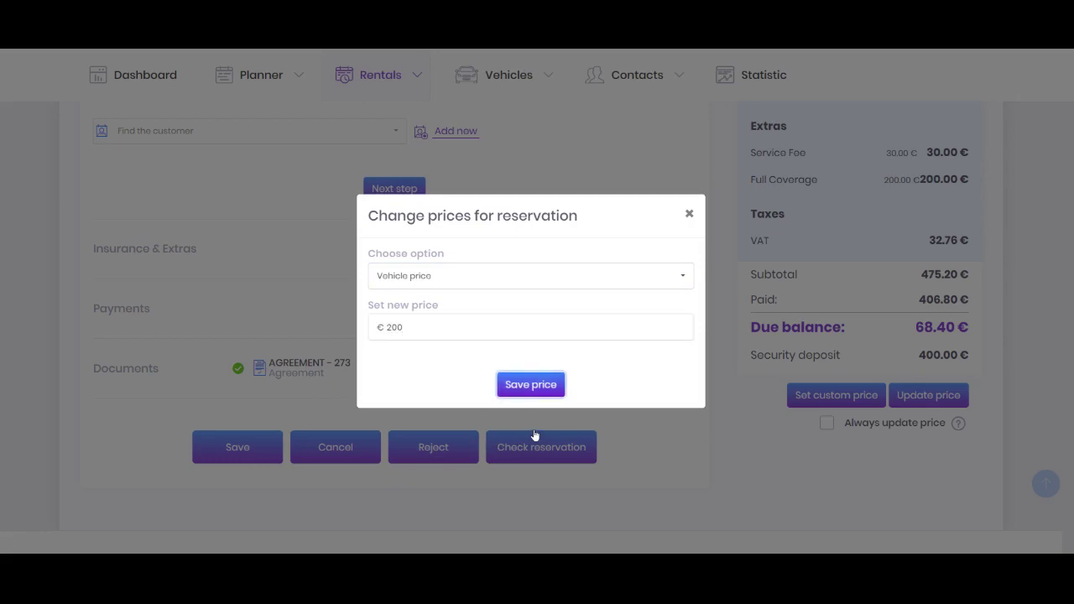
{"action": "key", "text": "Return"}
Compare the original and custom vehicle prices in the total and examine the remaining charges down to the due balance
{"action": "scroll", "coordinate": [652, 434], "scroll_direction": "up", "scroll_amount": 3}
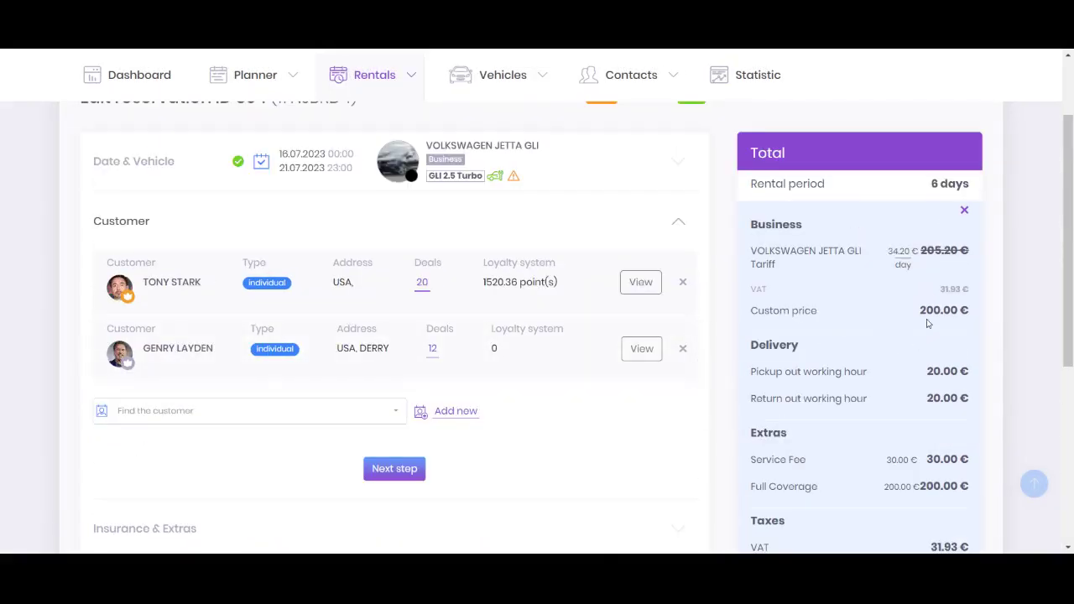
{"action": "left_click_drag", "start_coordinate": [921, 250], "coordinate": [960, 250]}
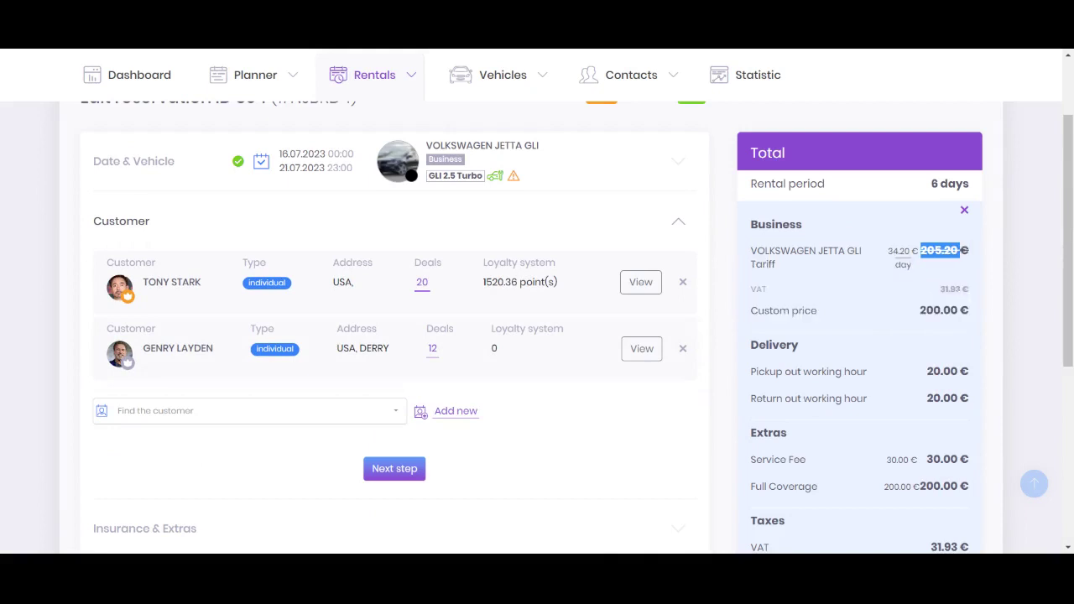
{"action": "left_click_drag", "start_coordinate": [921, 311], "coordinate": [971, 312]}
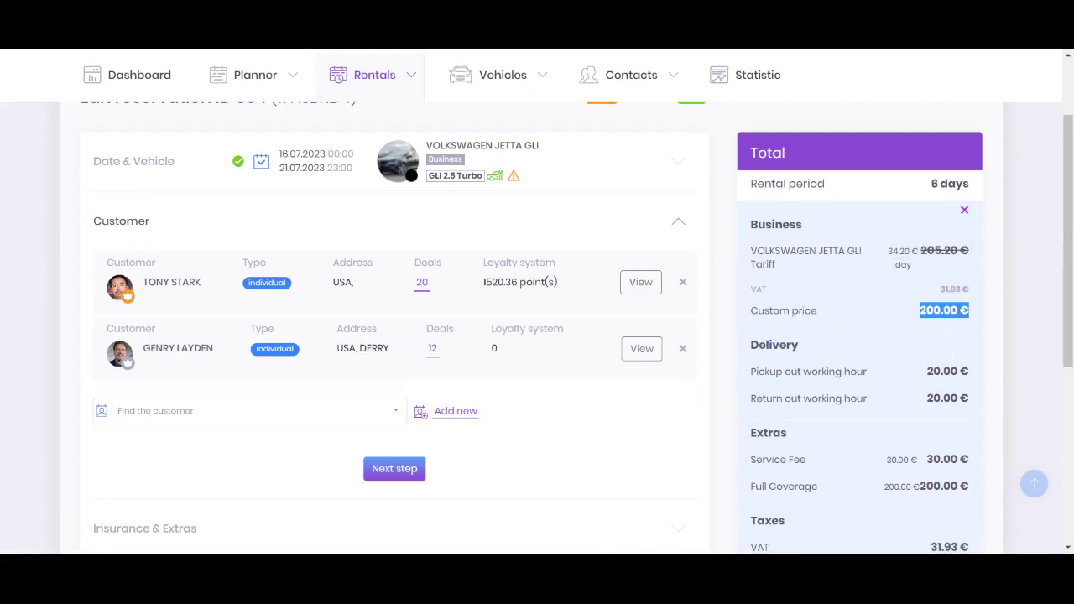
{"action": "left_click", "coordinate": [931, 346]}
{"action": "scroll", "coordinate": [931, 346], "scroll_direction": "down", "scroll_amount": 1}
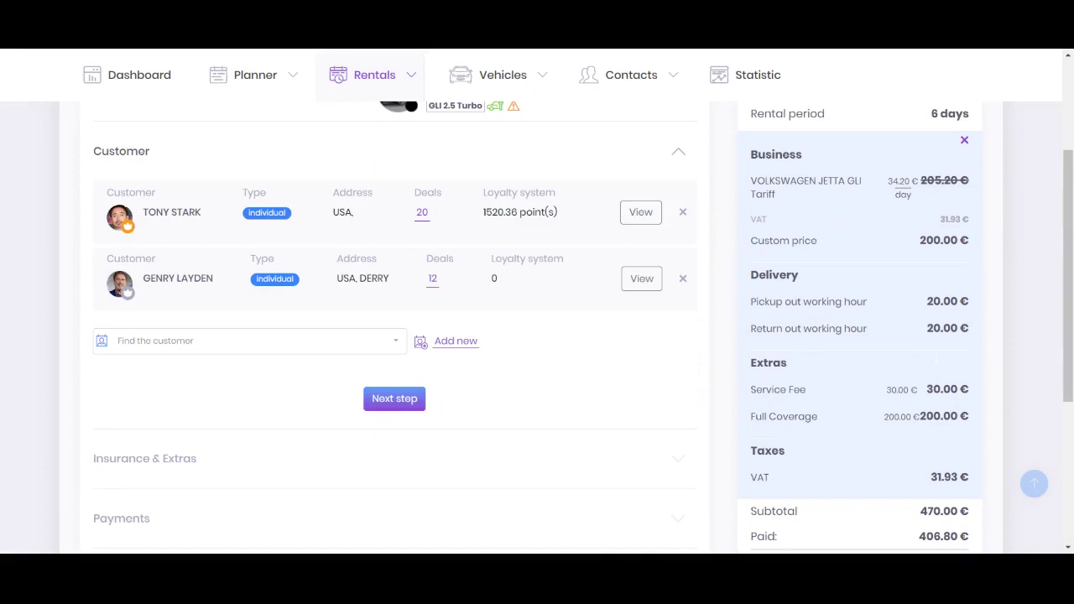
{"action": "scroll", "coordinate": [923, 353], "scroll_direction": "down", "scroll_amount": 3}
{"action": "scroll", "coordinate": [882, 348], "scroll_direction": "up", "scroll_amount": 4}
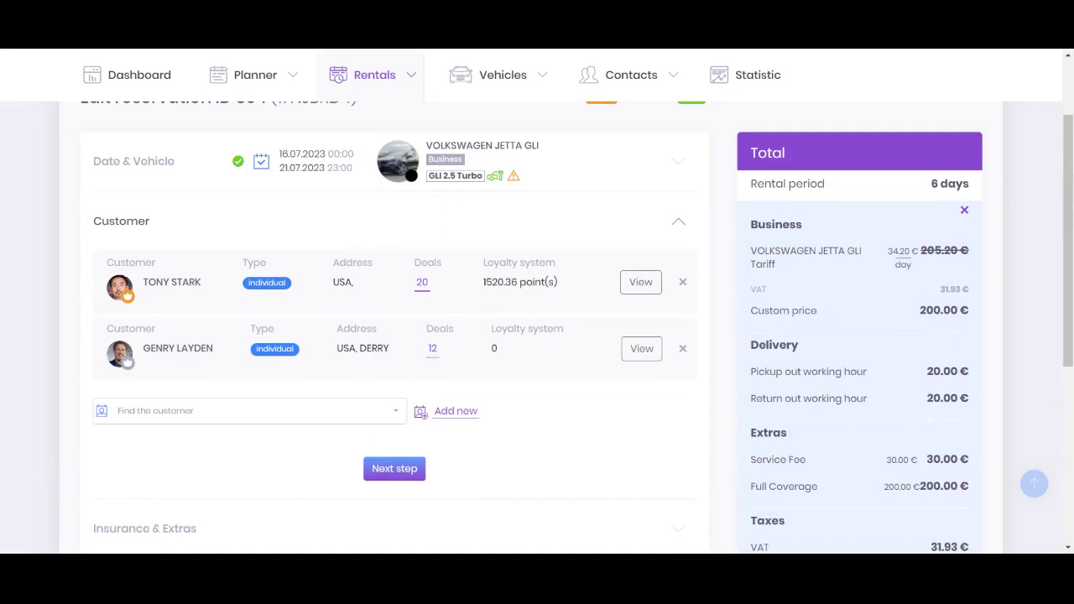
Set a custom price of 0 € for the Pickup out working hour delivery fee
{"action": "left_click_drag", "start_coordinate": [926, 371], "coordinate": [943, 398]}
{"action": "left_click", "coordinate": [933, 398]}
{"action": "scroll", "coordinate": [938, 397], "scroll_direction": "down", "scroll_amount": 2}
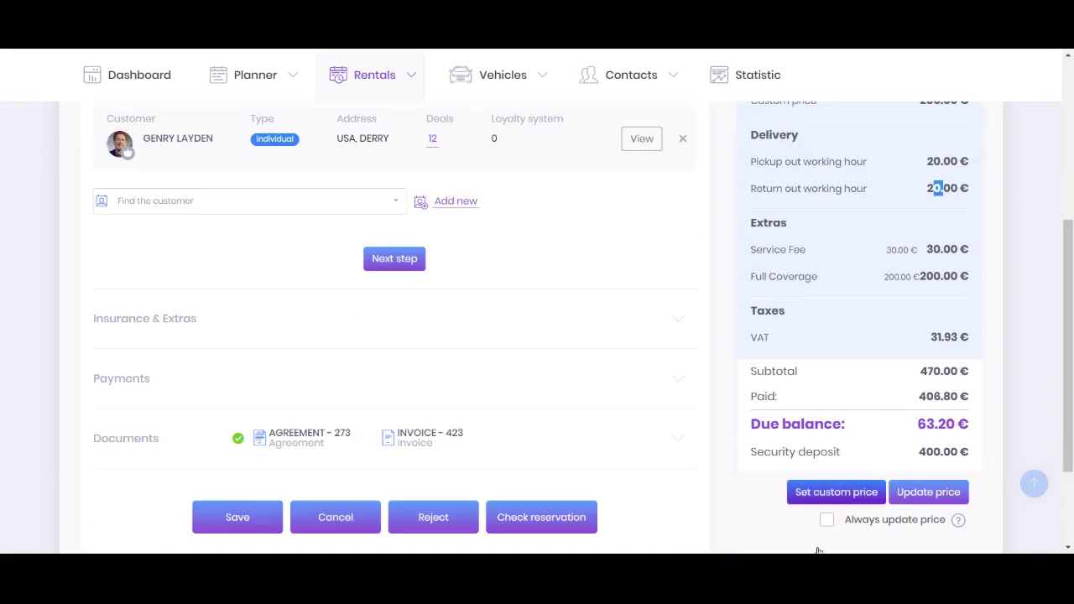
{"action": "left_click", "coordinate": [836, 492]}
{"action": "left_click", "coordinate": [409, 277]}
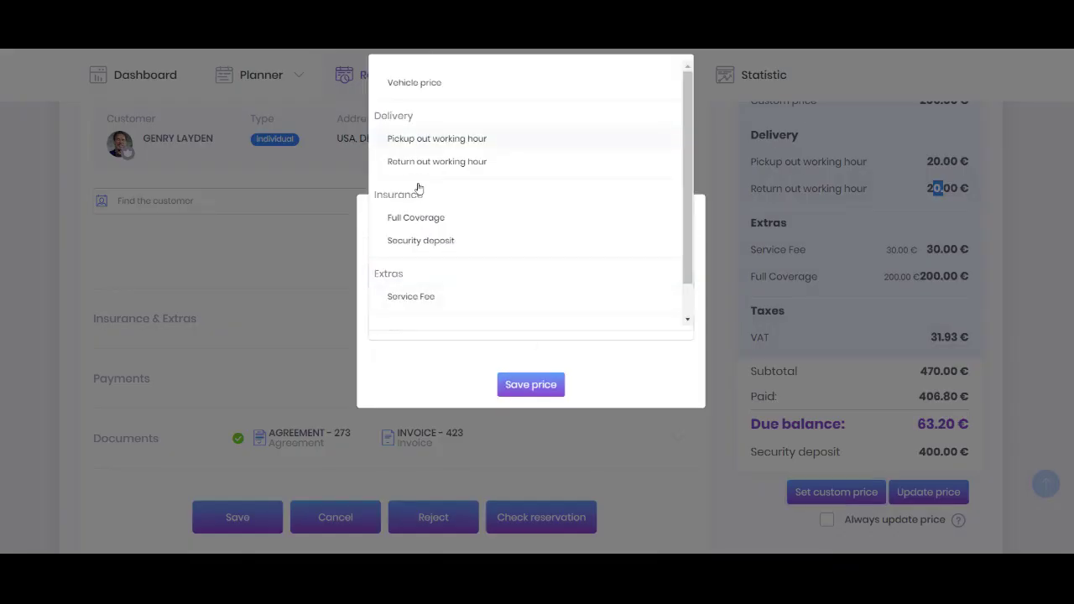
{"action": "left_click", "coordinate": [419, 139]}
{"action": "left_click", "coordinate": [420, 328]}
{"action": "type", "text": "0"}
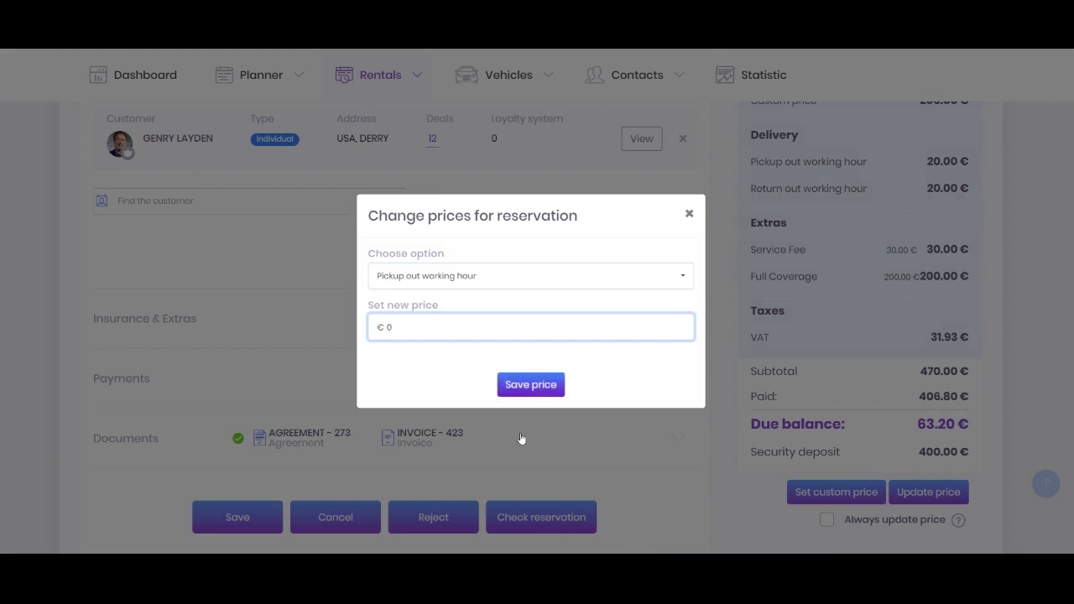
{"action": "left_click", "coordinate": [531, 385]}
Set a custom price of 0 € for the Return out working hour delivery fee
{"action": "left_click", "coordinate": [836, 503]}
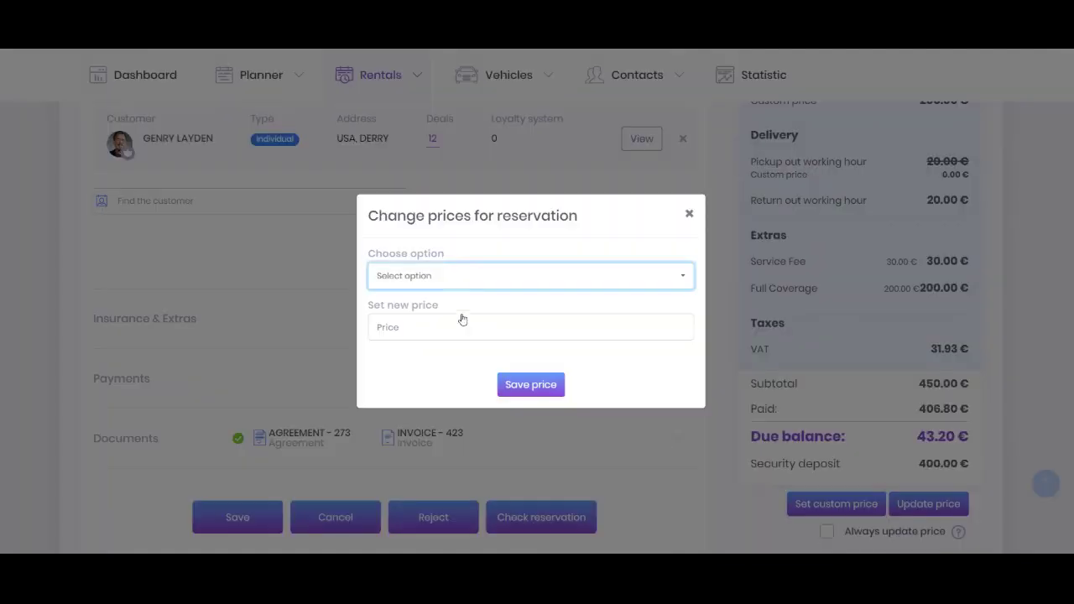
{"action": "left_click", "coordinate": [415, 275]}
{"action": "left_click", "coordinate": [412, 223]}
{"action": "left_click", "coordinate": [424, 327]}
{"action": "type", "text": "0"}
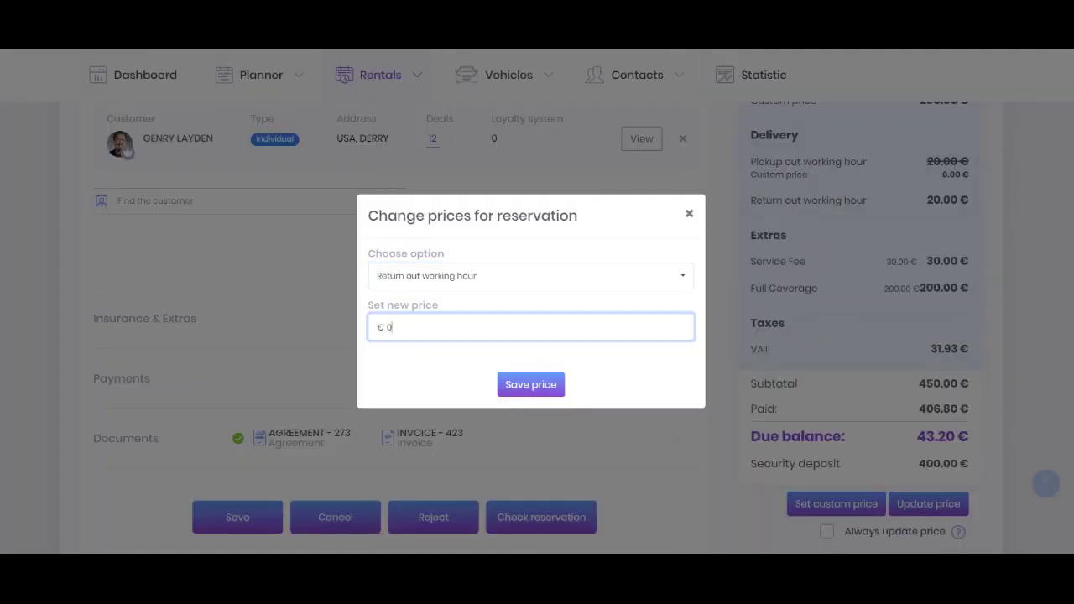
{"action": "left_click", "coordinate": [530, 384]}
Review the custom delivery prices, the remaining charges and the due balance in the reservation total
{"action": "scroll", "coordinate": [917, 333], "scroll_direction": "up", "scroll_amount": 2}
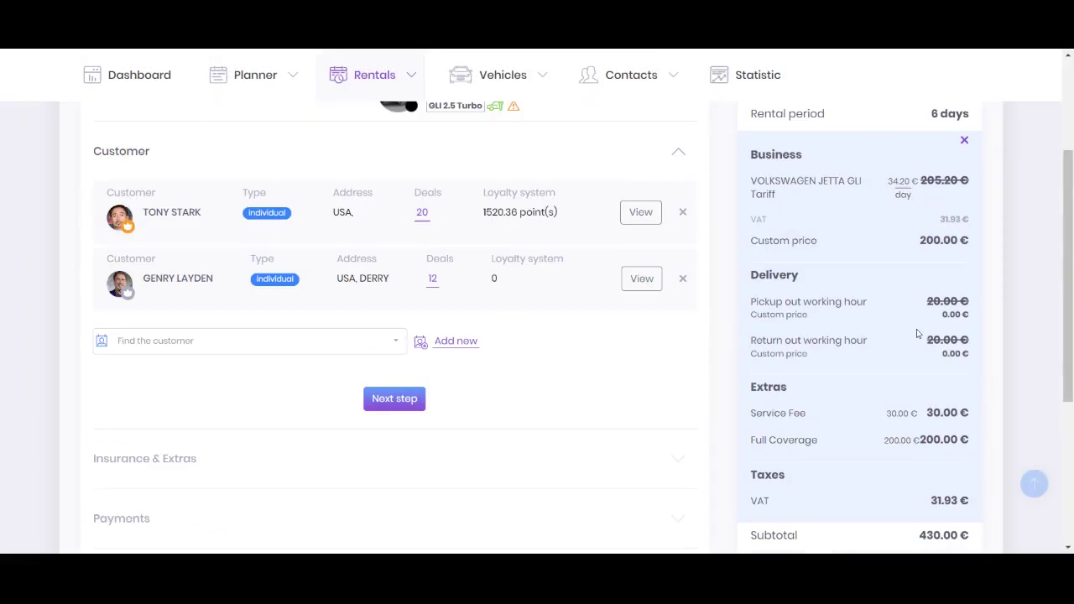
{"action": "scroll", "coordinate": [933, 414], "scroll_direction": "down", "scroll_amount": 2}
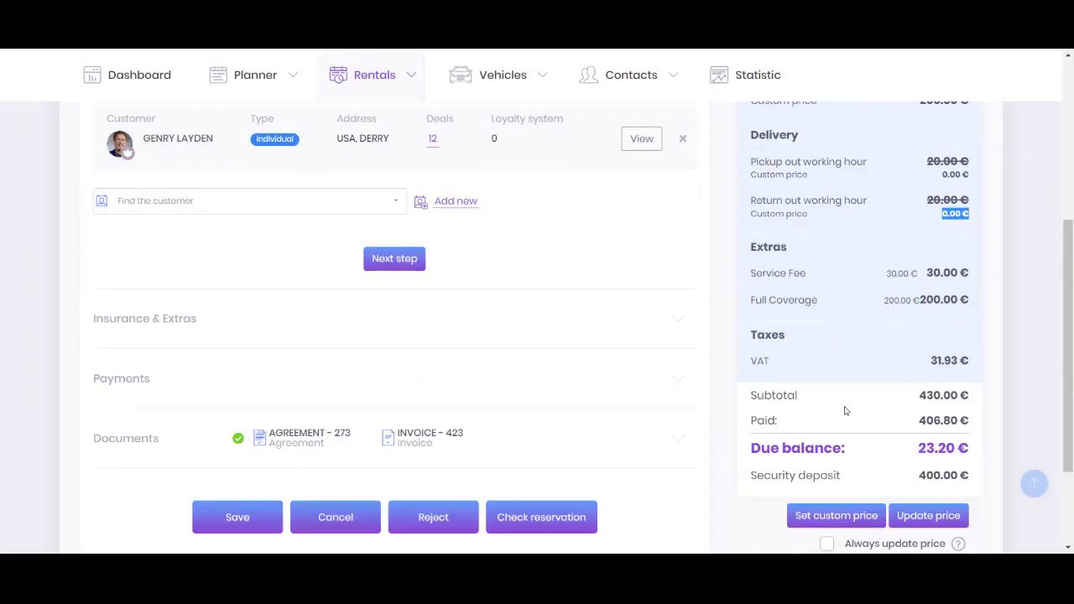
{"action": "double_click", "coordinate": [936, 448]}
{"action": "left_click_drag", "start_coordinate": [954, 449], "coordinate": [958, 449]}
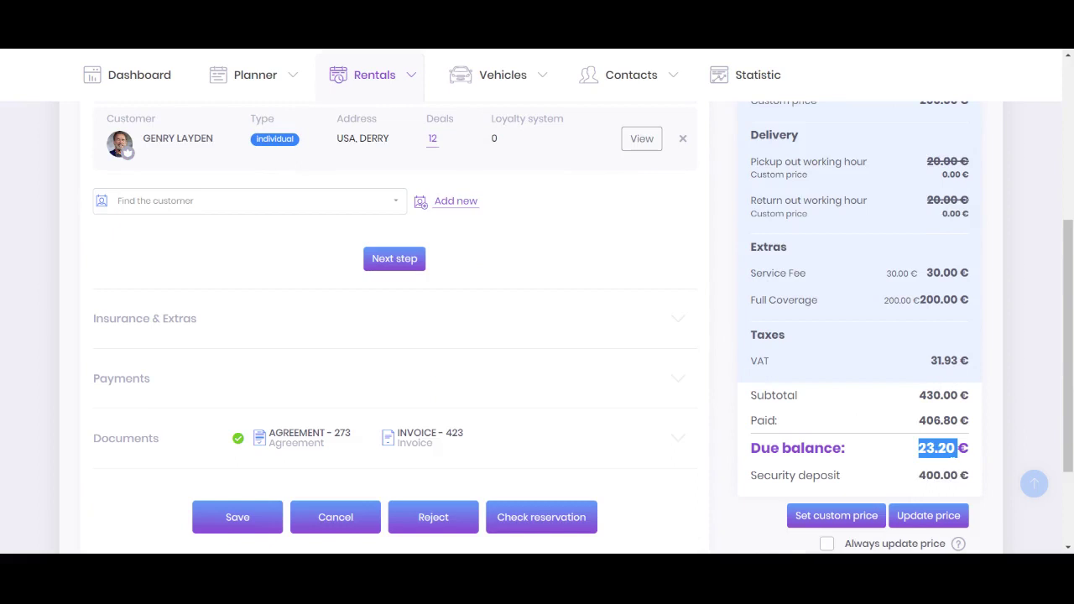
{"action": "scroll", "coordinate": [891, 336], "scroll_direction": "down", "scroll_amount": 1}
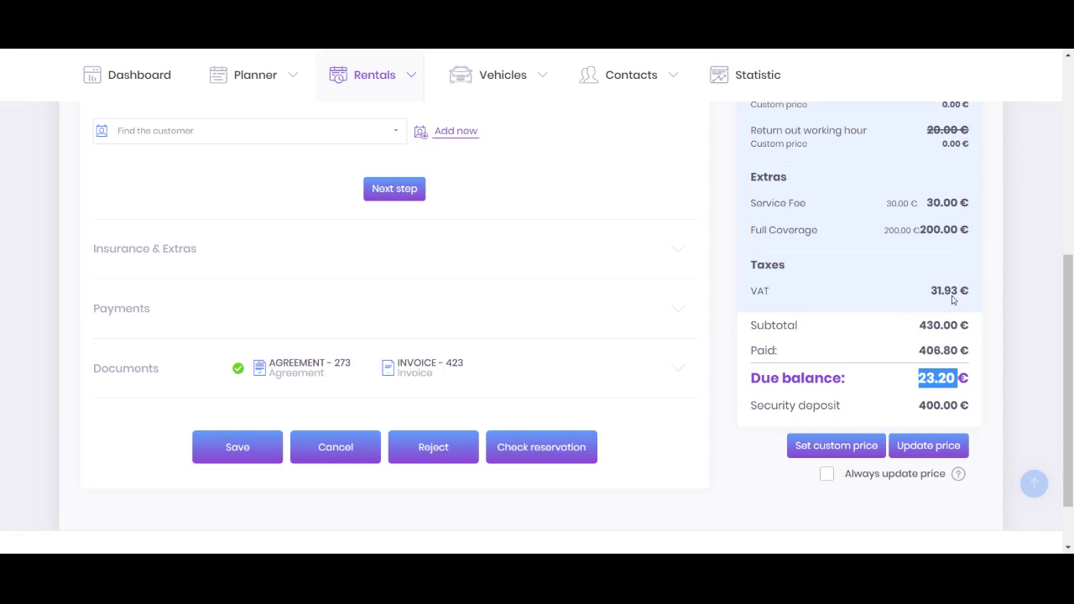
{"action": "scroll", "coordinate": [889, 304], "scroll_direction": "up", "scroll_amount": 3}
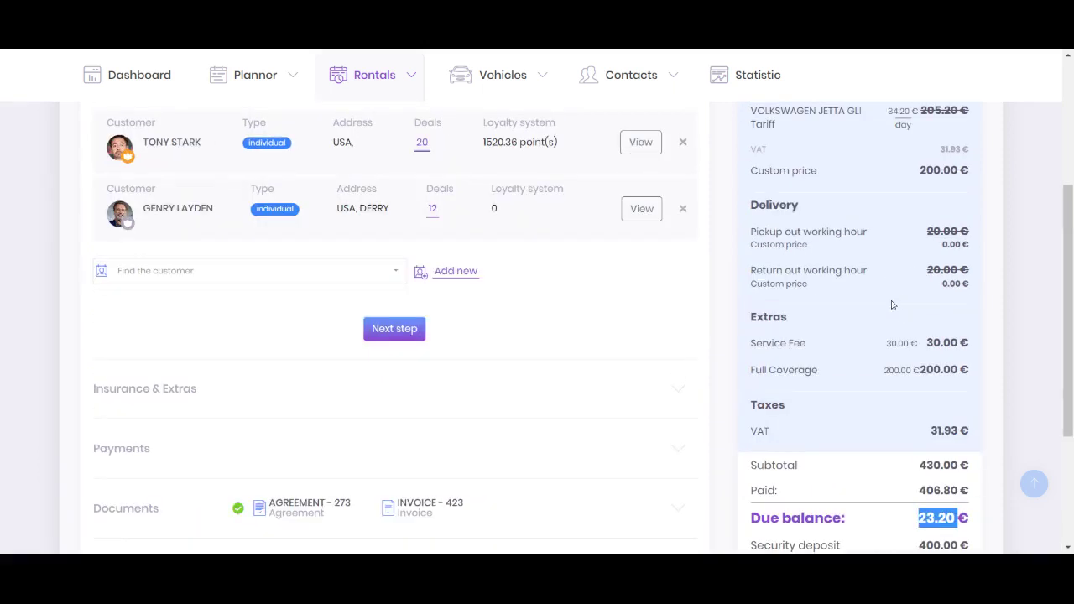